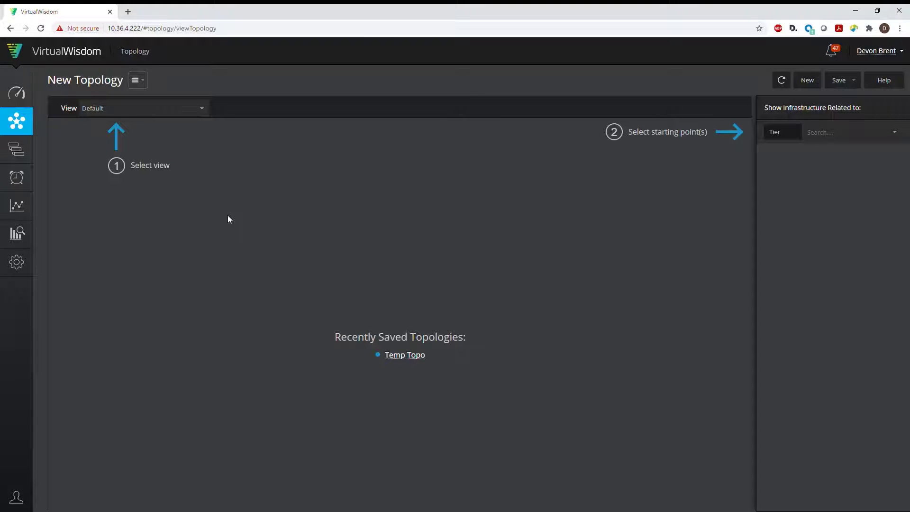
Go to the Analytics section from the left sidebar
{"action": "left_click", "coordinate": [20, 238]}
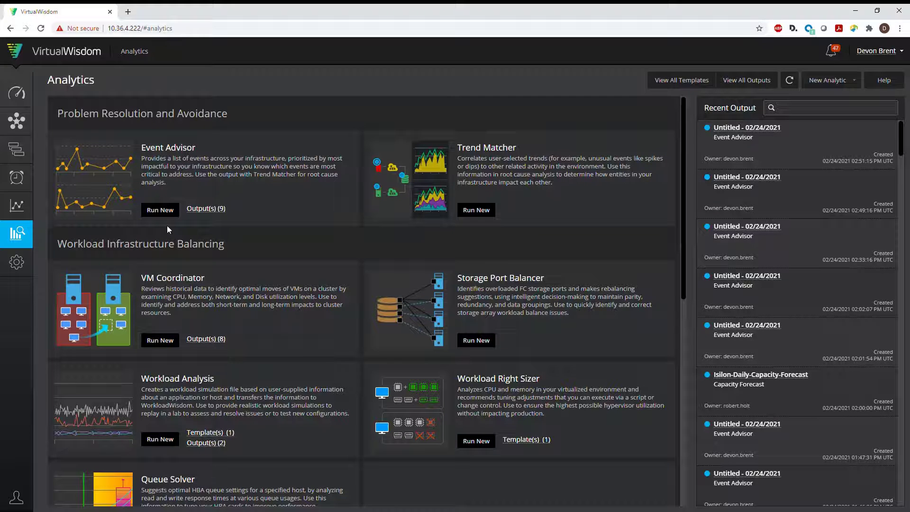
Start a new Event Advisor analysis and bring up Add Metrics for its entities
{"action": "left_click", "coordinate": [161, 213]}
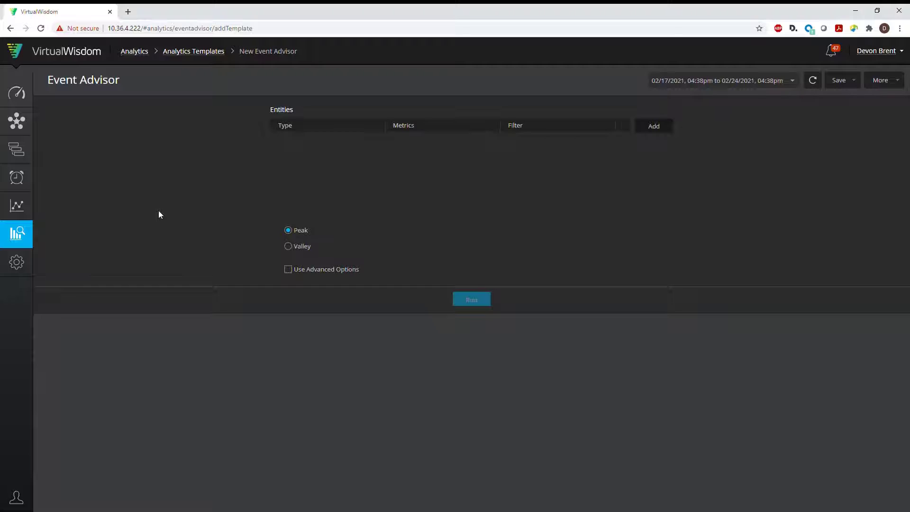
{"action": "left_click", "coordinate": [661, 129]}
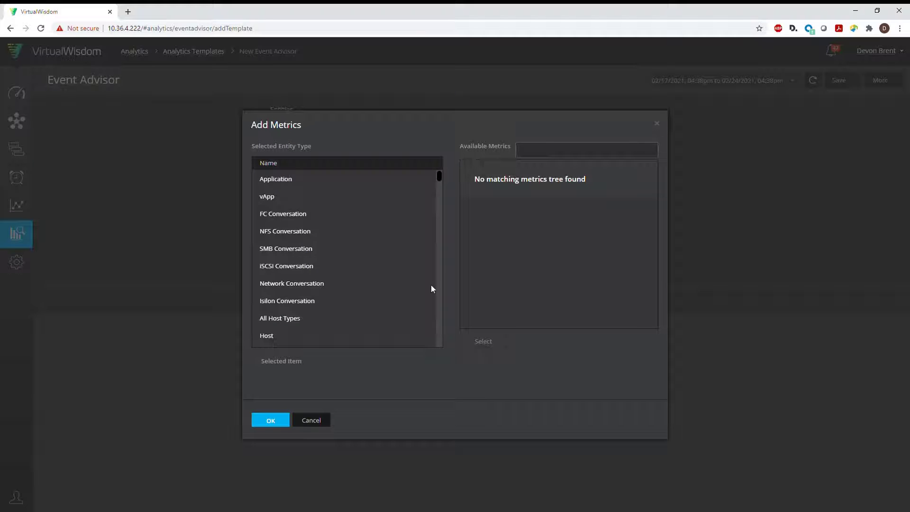
Add Host with Storage > SAN > FC Switch Integration > Read Utilization, then enable advanced options
{"action": "left_click", "coordinate": [337, 338]}
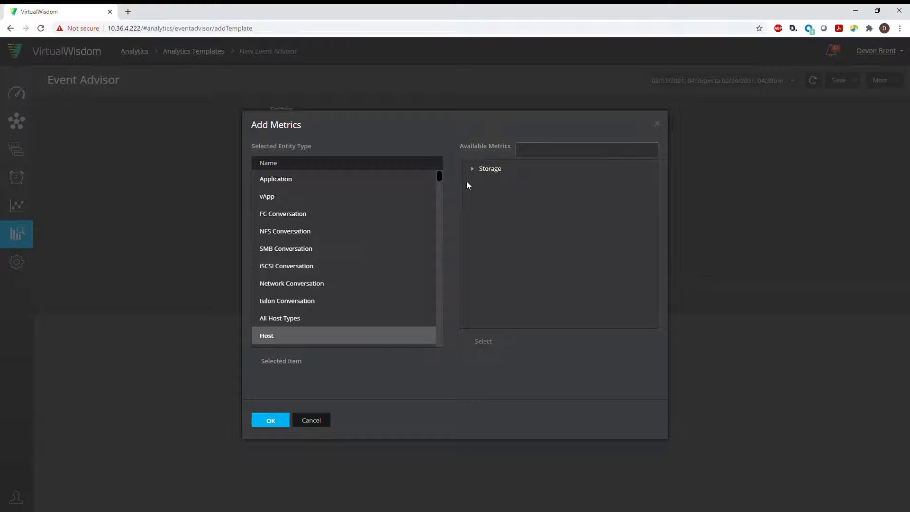
{"action": "left_click", "coordinate": [472, 169]}
{"action": "left_click", "coordinate": [482, 187]}
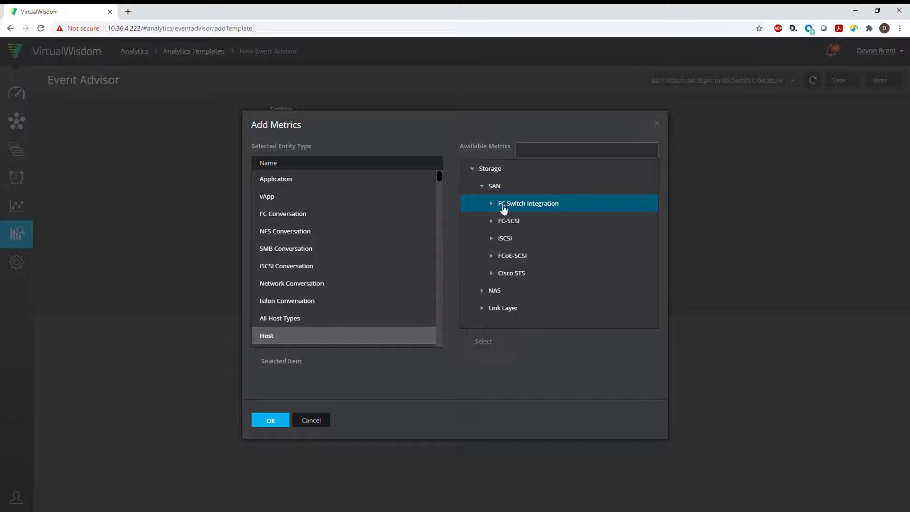
{"action": "left_click", "coordinate": [492, 203]}
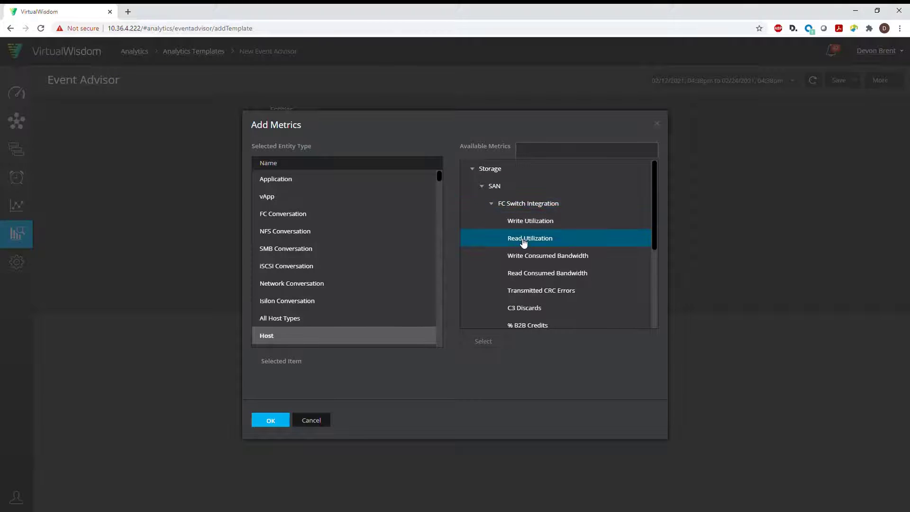
{"action": "left_click", "coordinate": [522, 240]}
{"action": "left_click", "coordinate": [493, 348]}
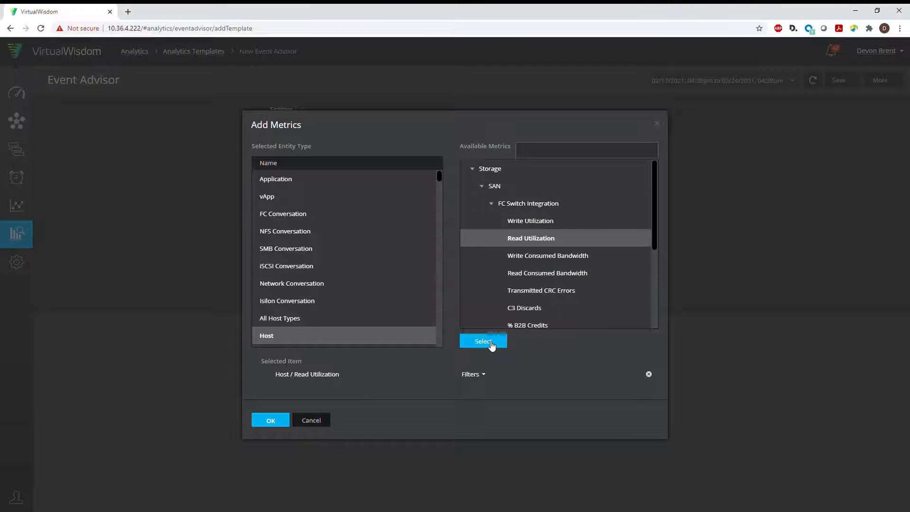
{"action": "left_click", "coordinate": [271, 421]}
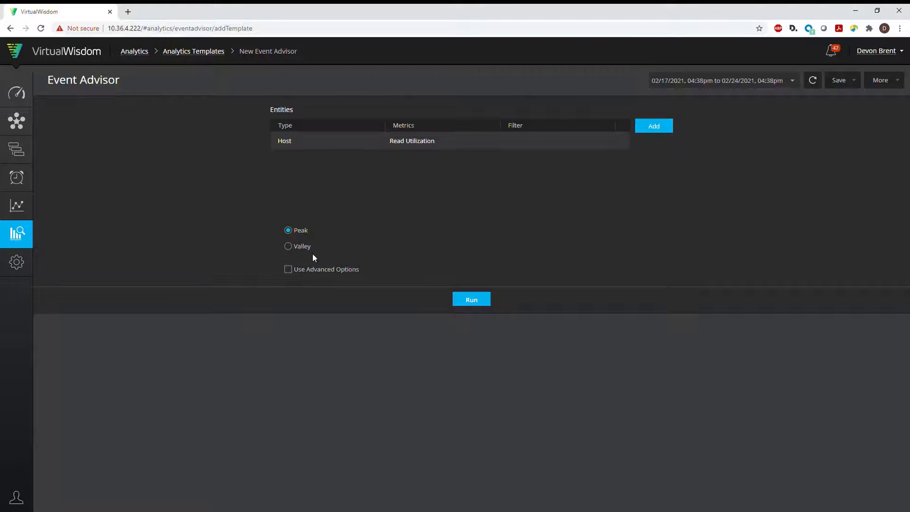
{"action": "left_click", "coordinate": [289, 268]}
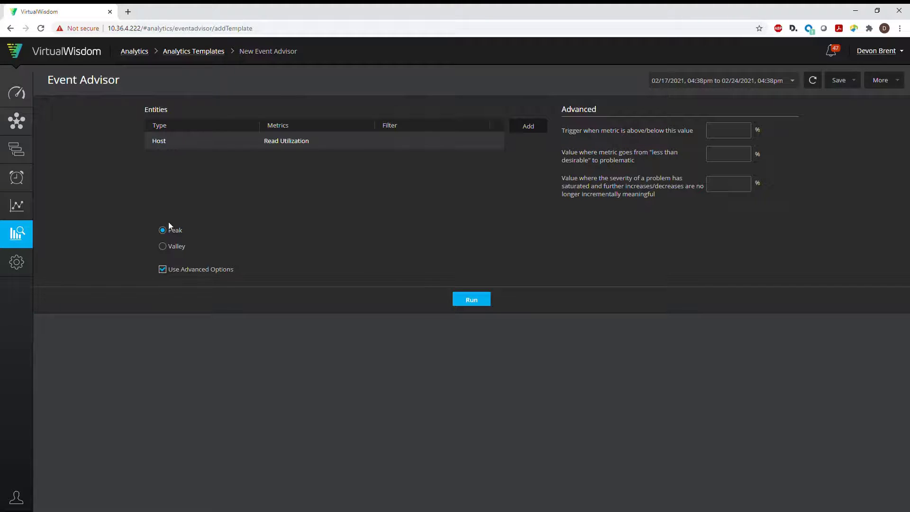
Run the analysis with a 22% trigger threshold and open SVCS_UCS13's event details
{"action": "left_click", "coordinate": [717, 135]}
{"action": "type", "text": "22"}
{"action": "left_click", "coordinate": [480, 302]}
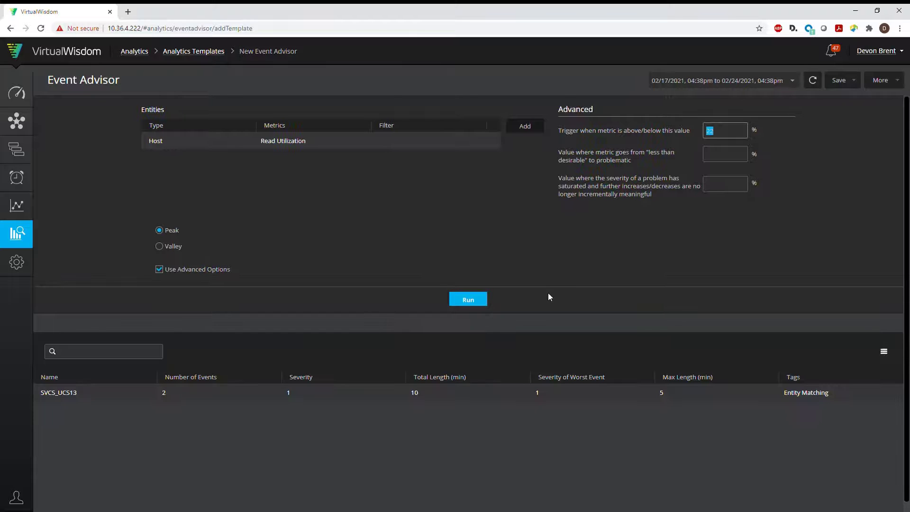
{"action": "left_click", "coordinate": [95, 399]}
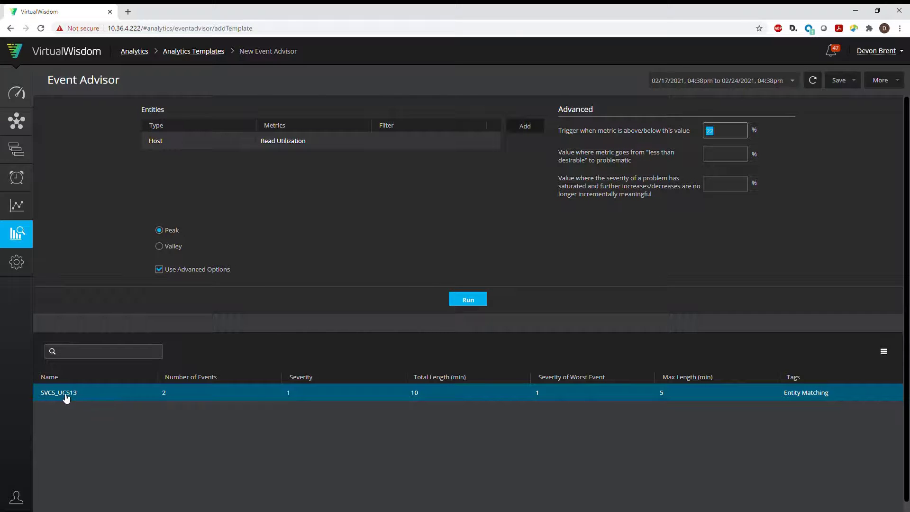
{"action": "double_click", "coordinate": [97, 398]}
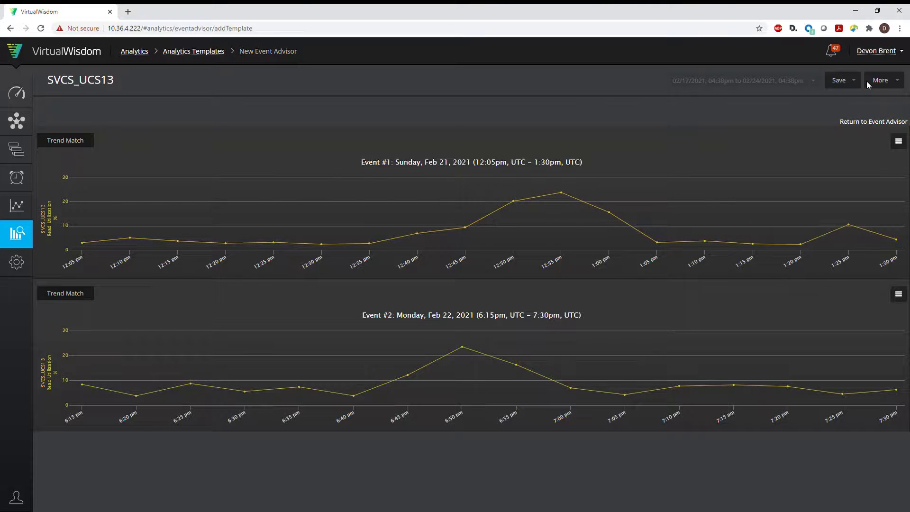
Return to the Event Advisor results after reviewing SVCS_UCS13's Trend Match charts
{"action": "left_click", "coordinate": [874, 122]}
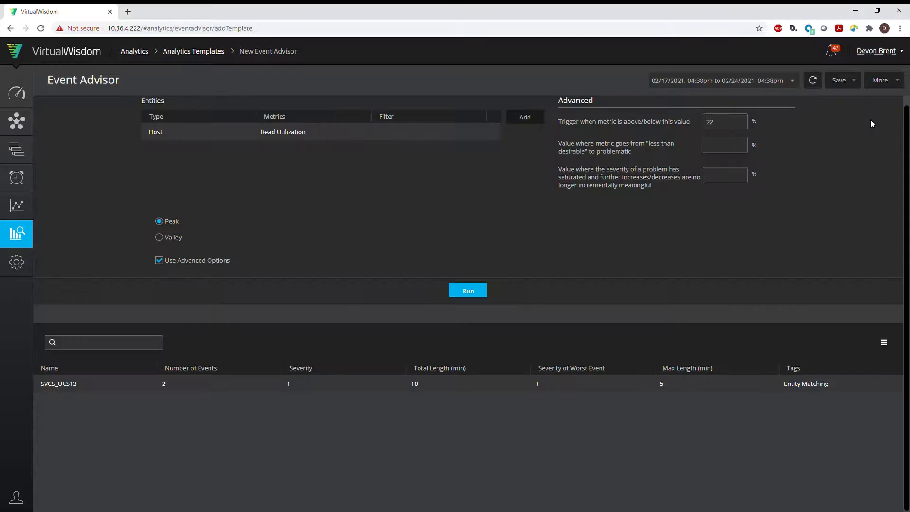
Remove the Host / Read Utilization entity and browse entity types in Add Metrics
{"action": "left_click", "coordinate": [493, 132]}
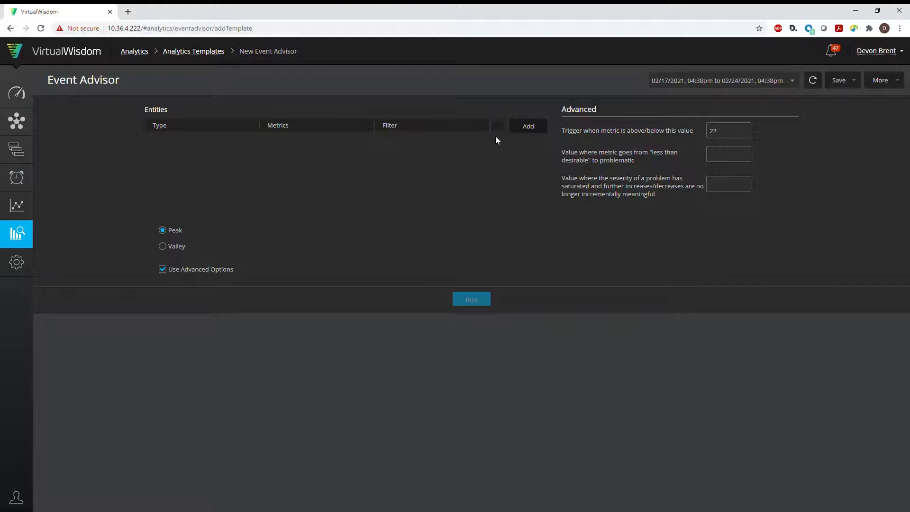
{"action": "left_click", "coordinate": [524, 132]}
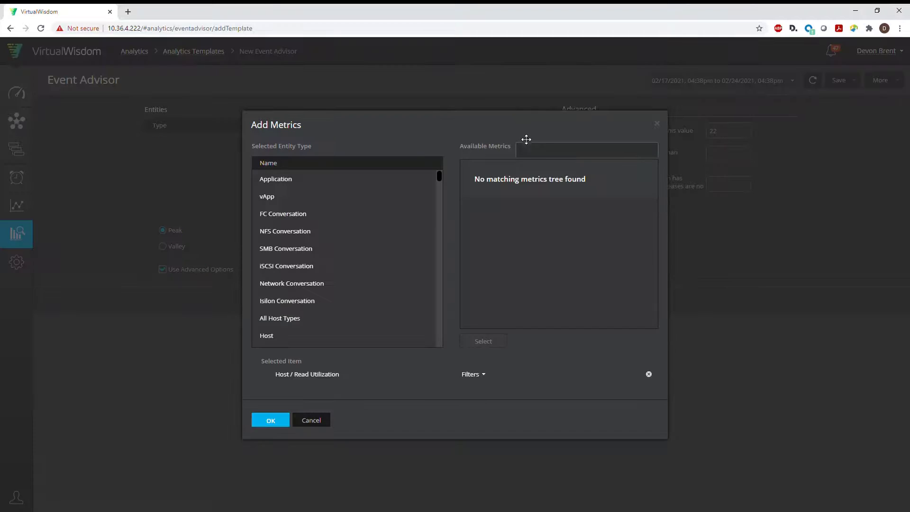
{"action": "scroll", "coordinate": [379, 257], "scroll_direction": "down", "scroll_amount": 10}
{"action": "scroll", "coordinate": [379, 257], "scroll_direction": "down", "scroll_amount": 8}
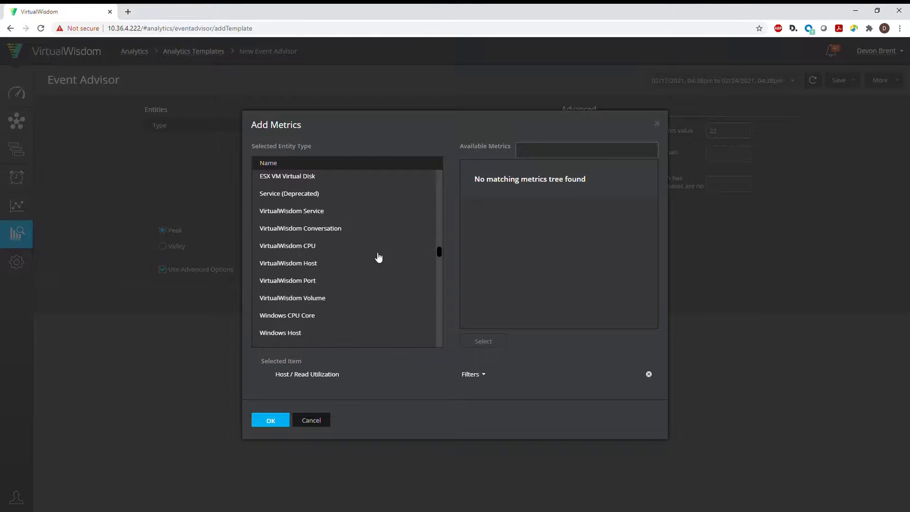
{"action": "scroll", "coordinate": [325, 267], "scroll_direction": "down", "scroll_amount": 4}
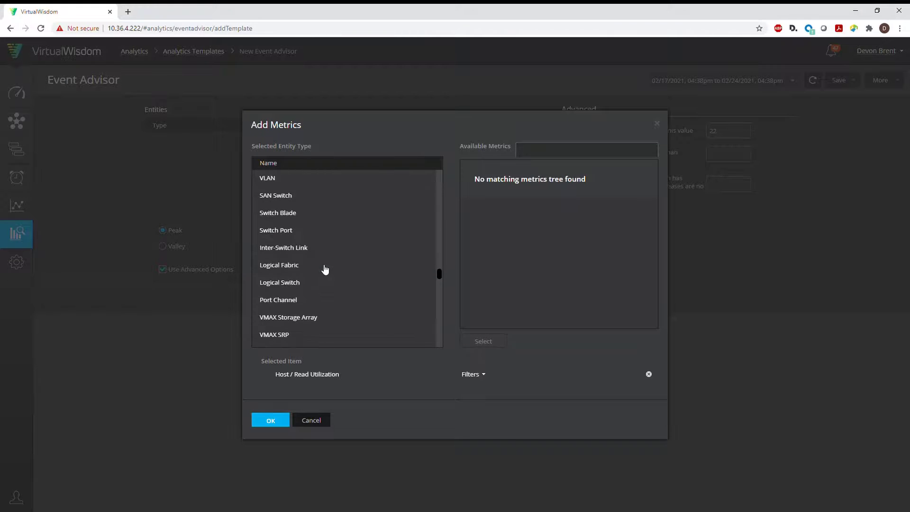
{"action": "scroll", "coordinate": [325, 269], "scroll_direction": "up", "scroll_amount": 3}
{"action": "scroll", "coordinate": [325, 269], "scroll_direction": "up", "scroll_amount": 5}
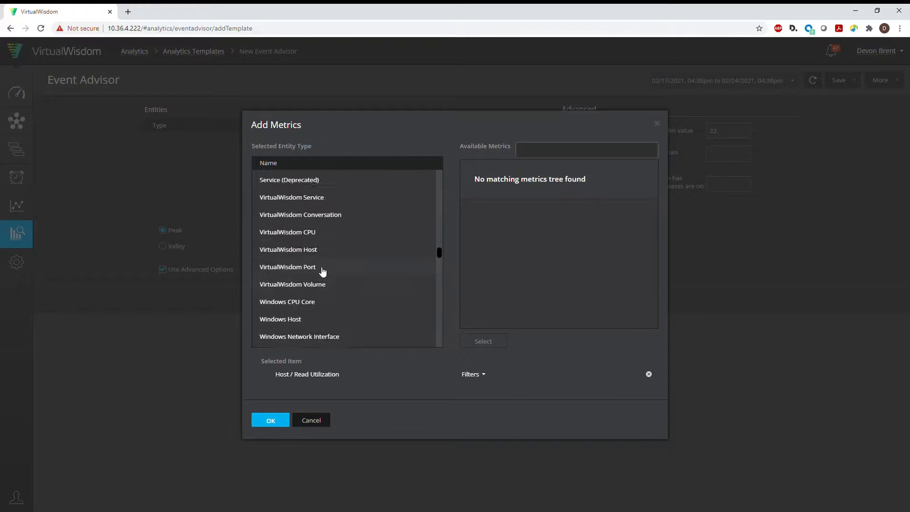
{"action": "scroll", "coordinate": [324, 272], "scroll_direction": "up", "scroll_amount": 3}
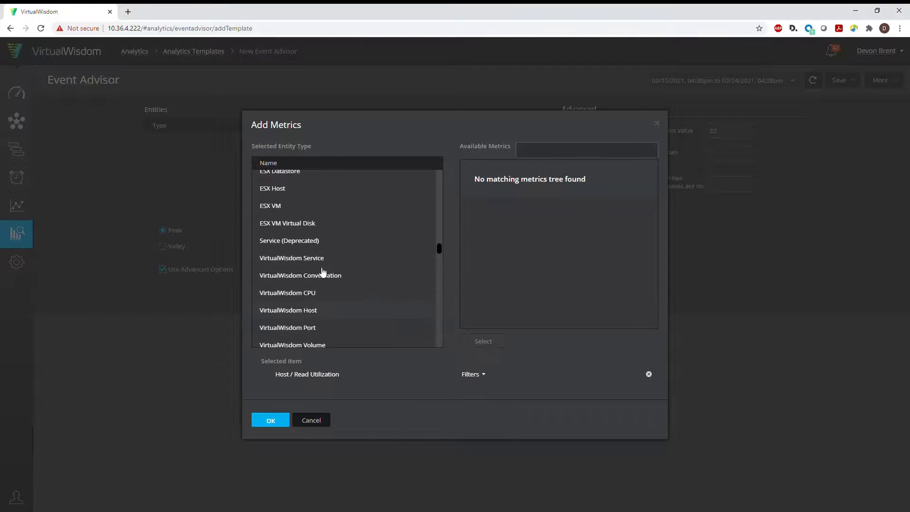
Add ESX VM with the Compute > VMware > VM CPU Utilization metric
{"action": "left_click", "coordinate": [279, 209]}
{"action": "left_click", "coordinate": [475, 188]}
{"action": "left_click", "coordinate": [486, 207]}
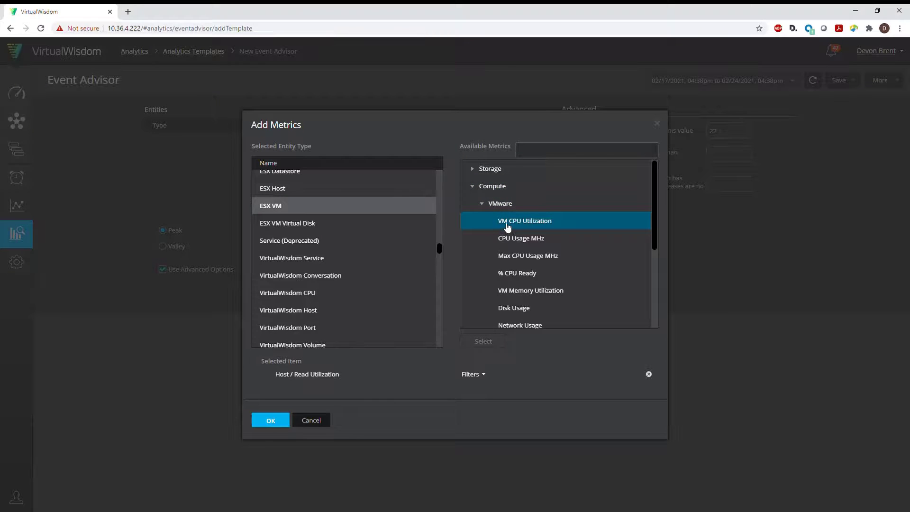
{"action": "left_click", "coordinate": [508, 226]}
{"action": "left_click", "coordinate": [476, 344]}
{"action": "left_click", "coordinate": [280, 425]}
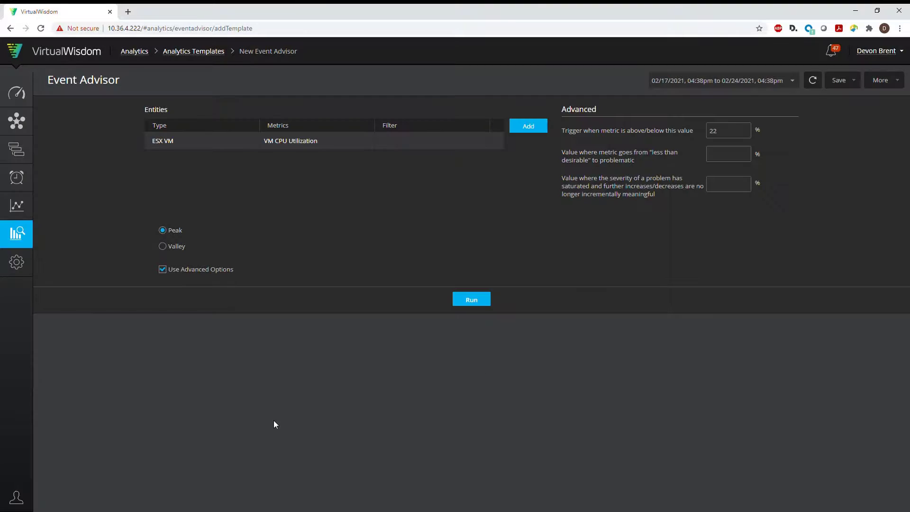
Rerun in Valley mode with a 1% trigger and open FinanceSQL's event details
{"action": "left_click", "coordinate": [162, 247]}
{"action": "double_click", "coordinate": [724, 132]}
{"action": "type", "text": "1"}
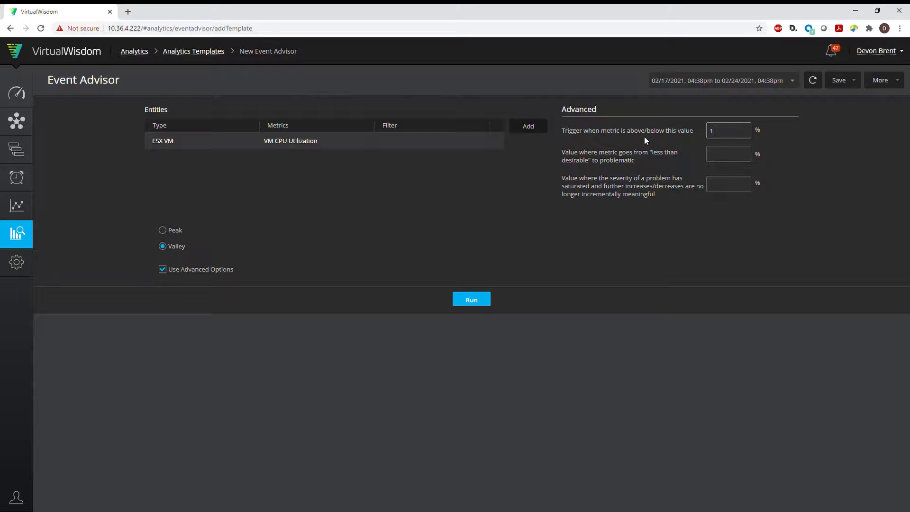
{"action": "left_click", "coordinate": [472, 300]}
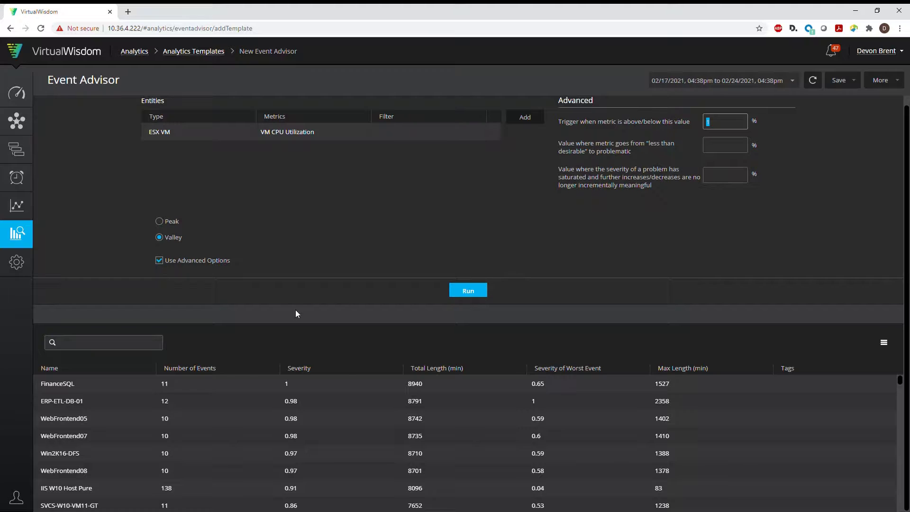
{"action": "left_click", "coordinate": [278, 385]}
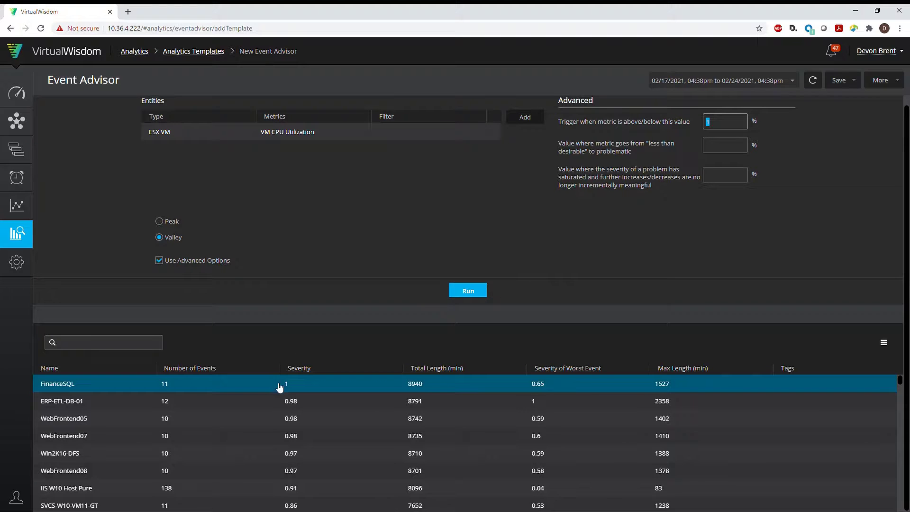
{"action": "left_click", "coordinate": [187, 390]}
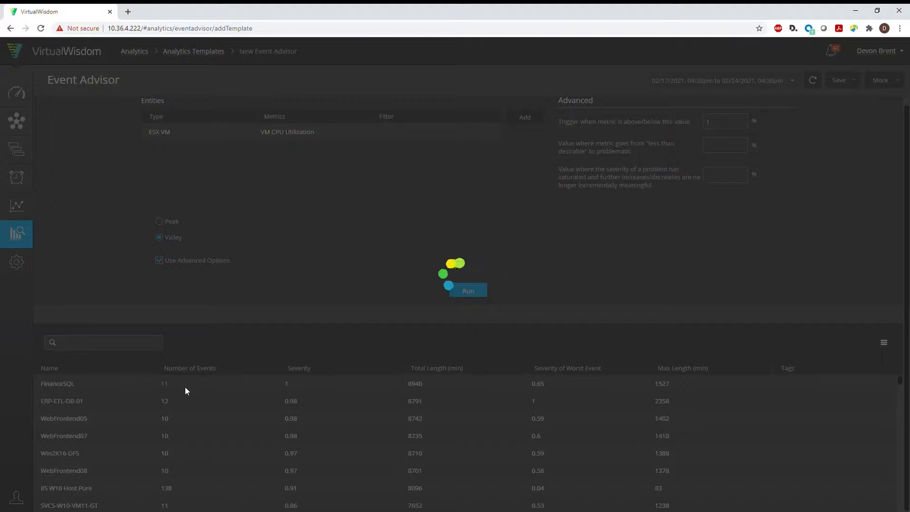